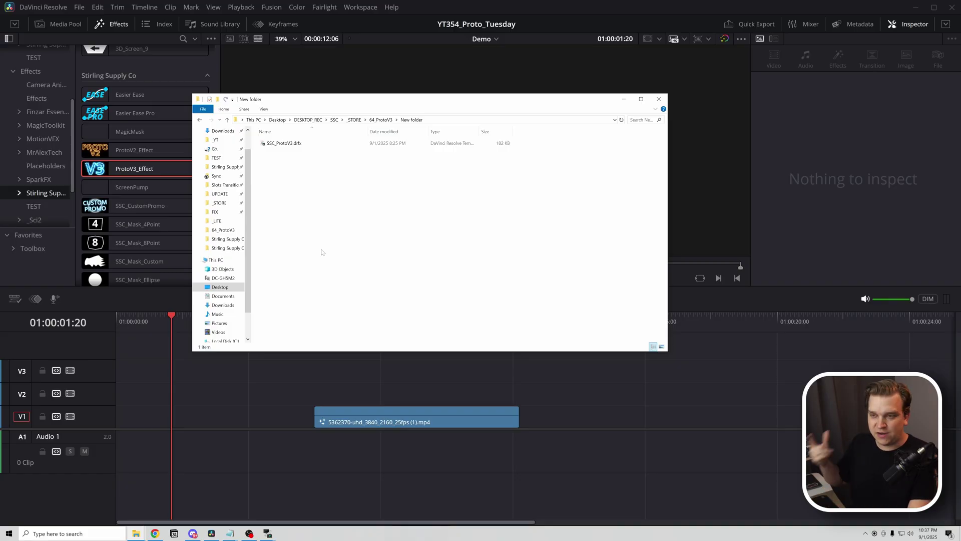
- Install the SSC_ProtoV3.drfx bundle over the existing one and list the Stirling Supply Co generators
double_click(282, 144)
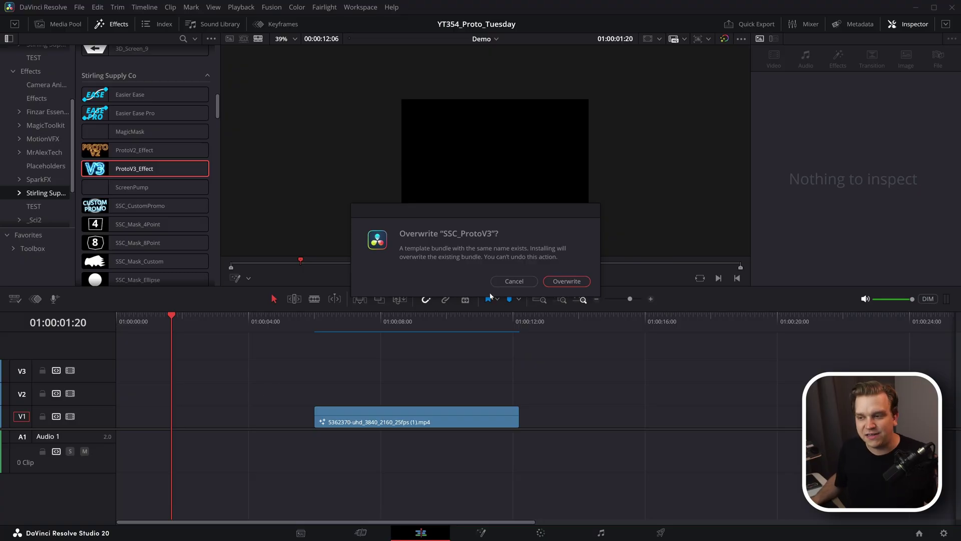
left_click(526, 284)
left_click(112, 25)
left_click(112, 26)
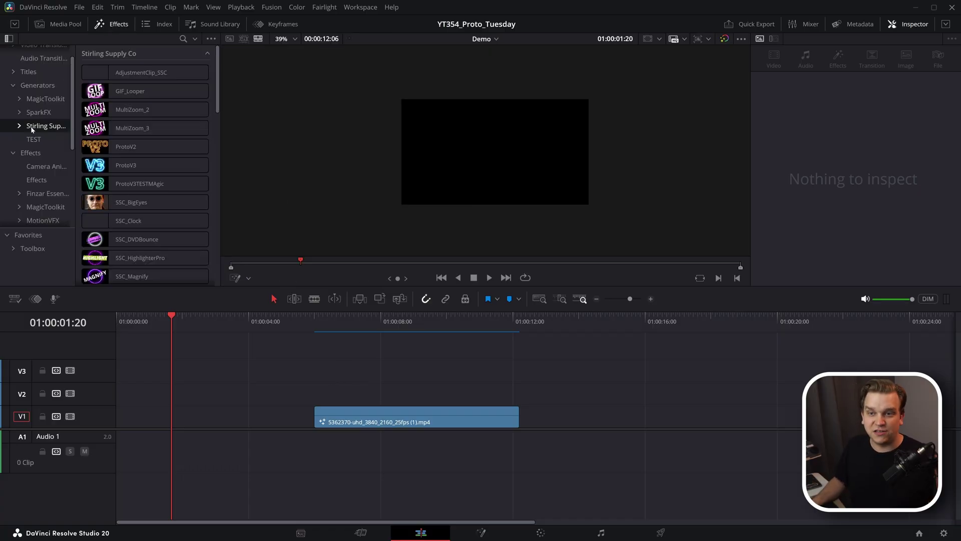
- Add the ProtoV3 generator to the start of V1 and select it
left_click_drag(103, 166, 113, 419)
left_click(155, 324)
key("space")
scroll(481, 185, "up", 4)
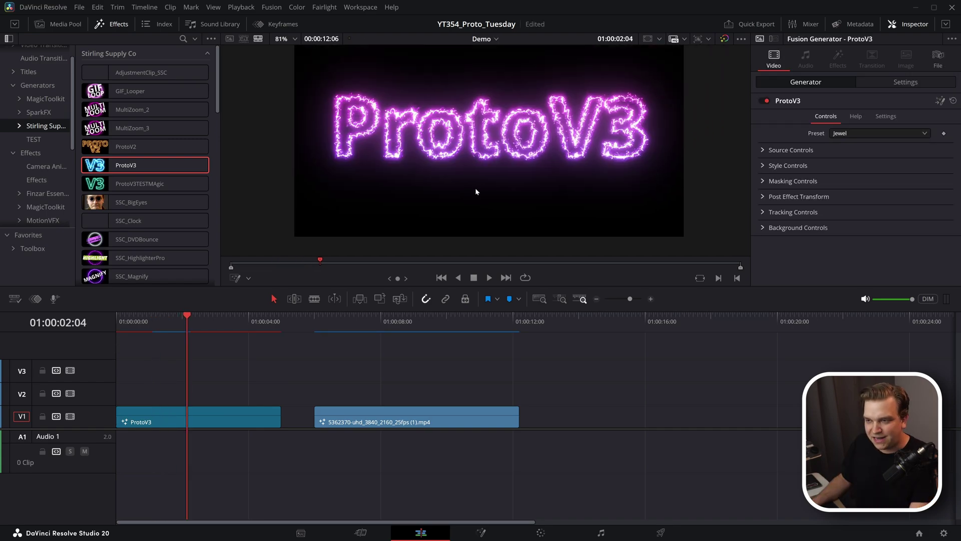
- Cycle the ProtoV3 preset through Wobbly, Wanda, Toon and Beam, ending on Deep End
left_click(872, 132)
left_click(845, 134)
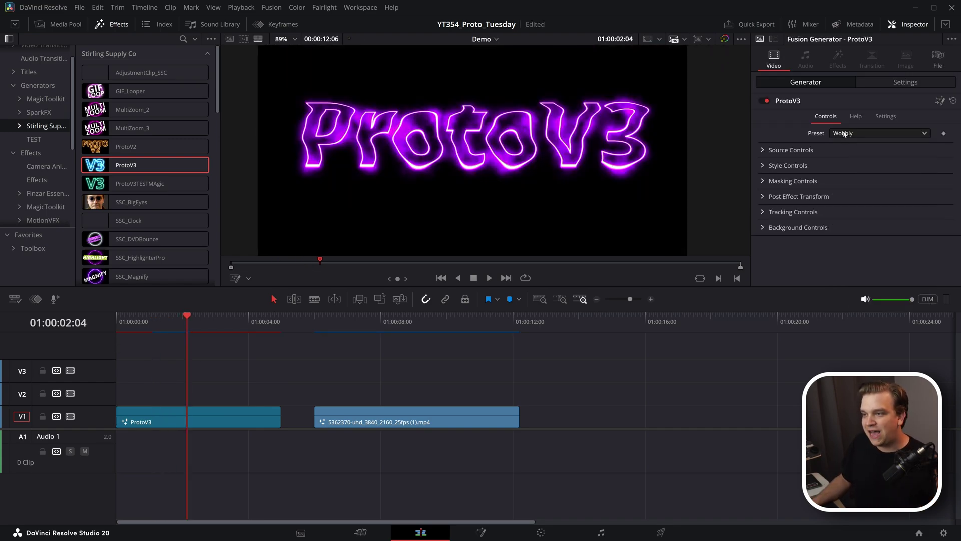
left_click(866, 134)
left_click(843, 224)
left_click(857, 136)
left_click(838, 202)
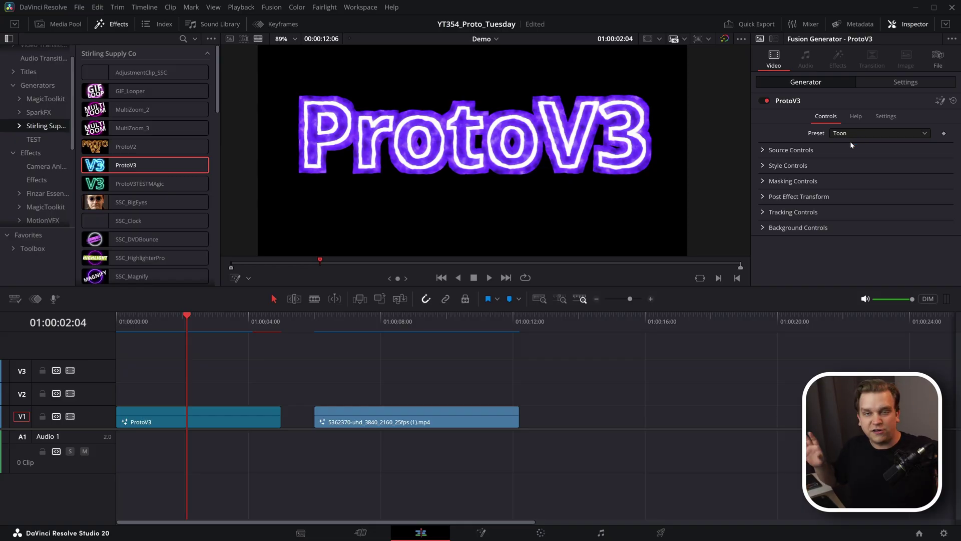
left_click(858, 134)
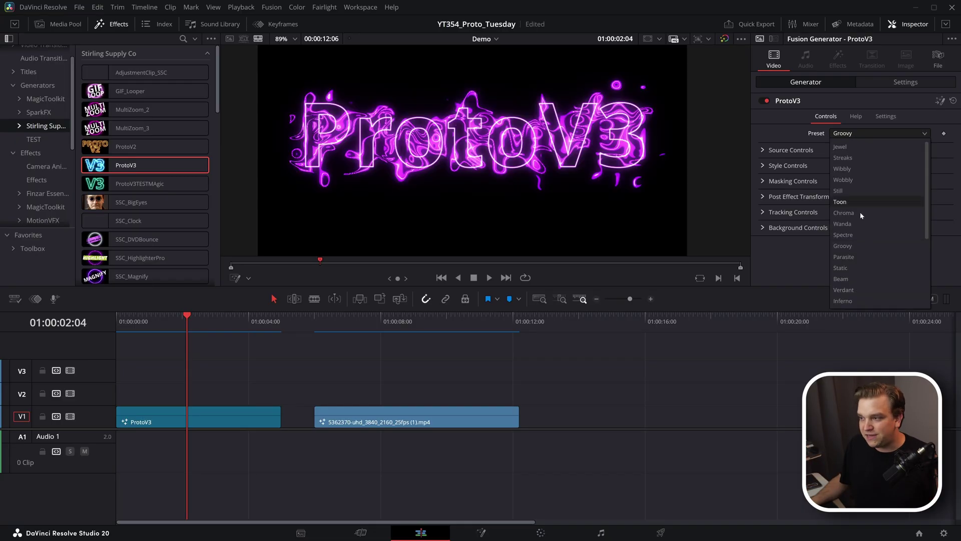
left_click(857, 278)
left_click(850, 134)
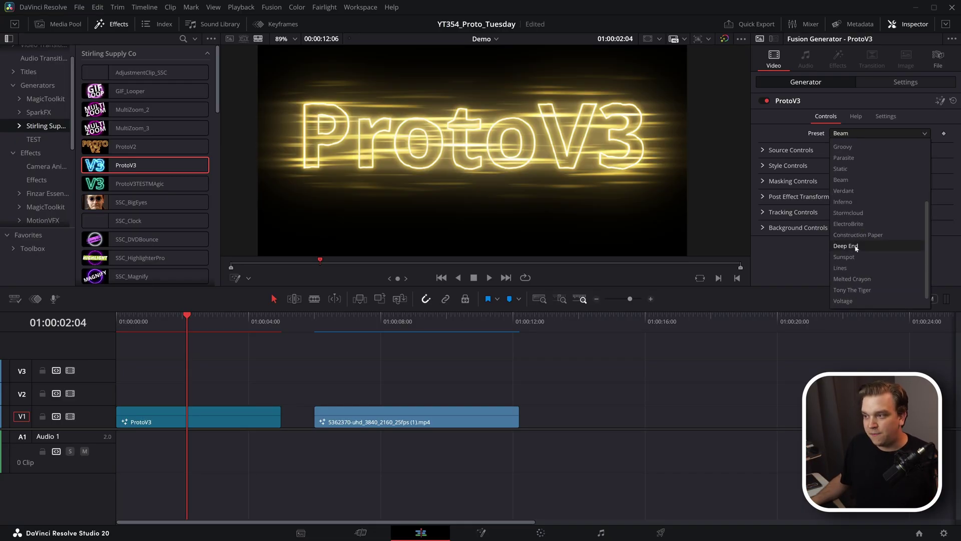
left_click(853, 245)
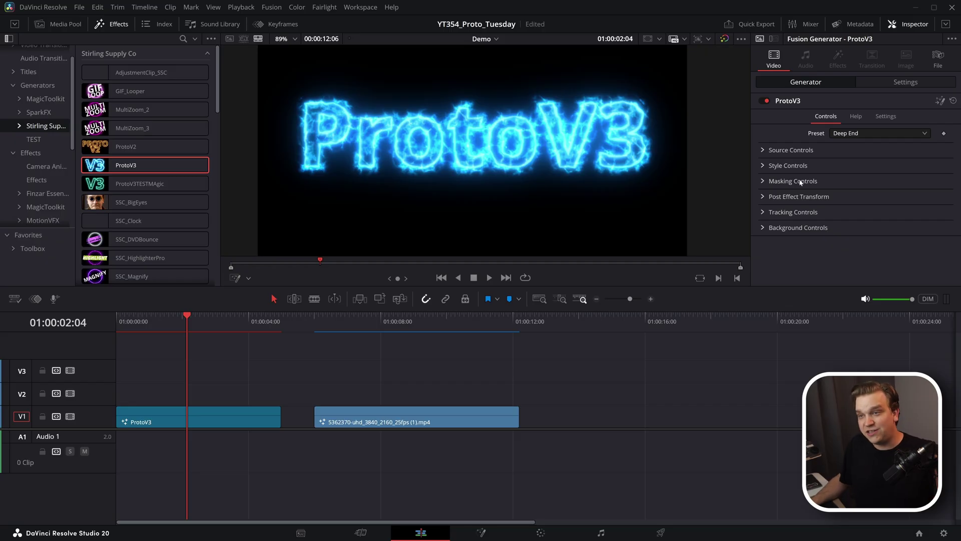
- Expand the style settings and collapse the distortion section
left_click(764, 166)
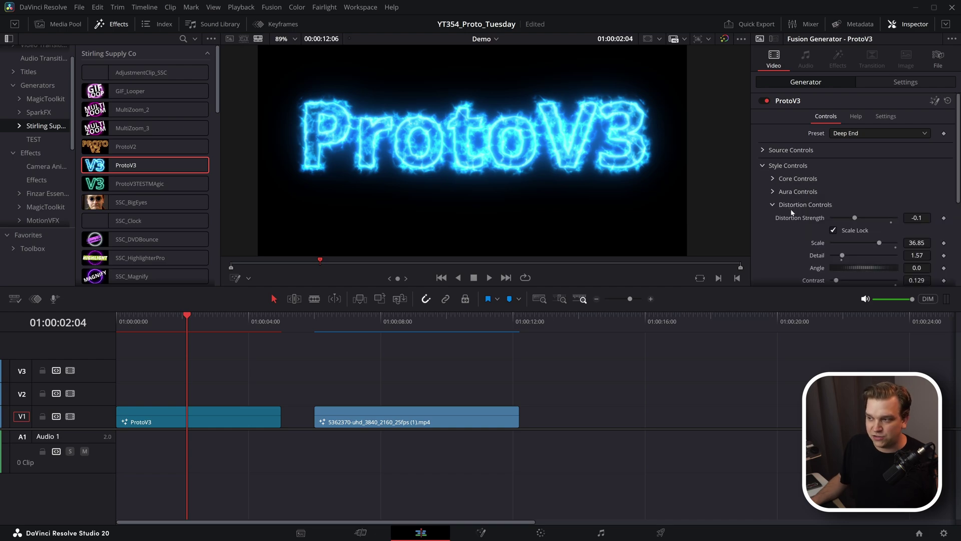
scroll(790, 183, "down", 1)
left_click(774, 175)
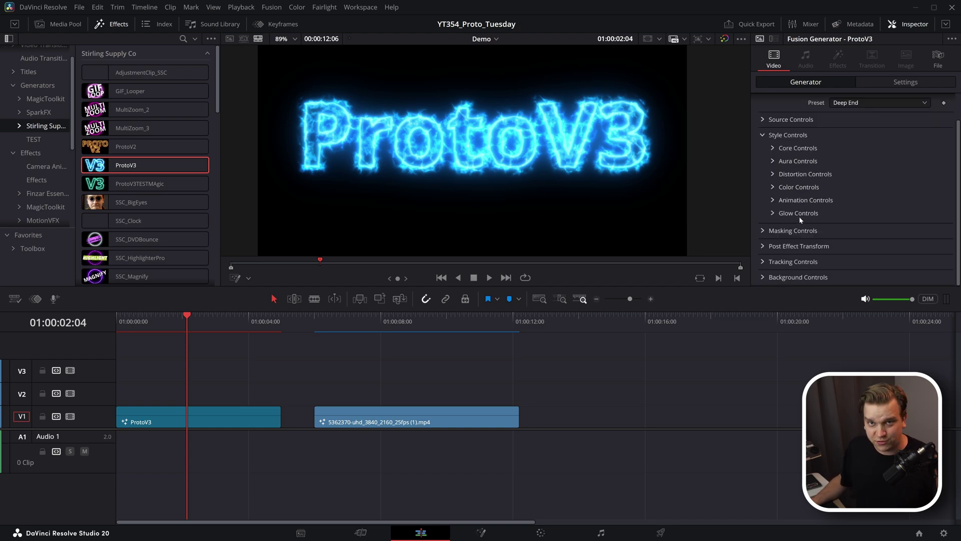
scroll(803, 195, "up", 1)
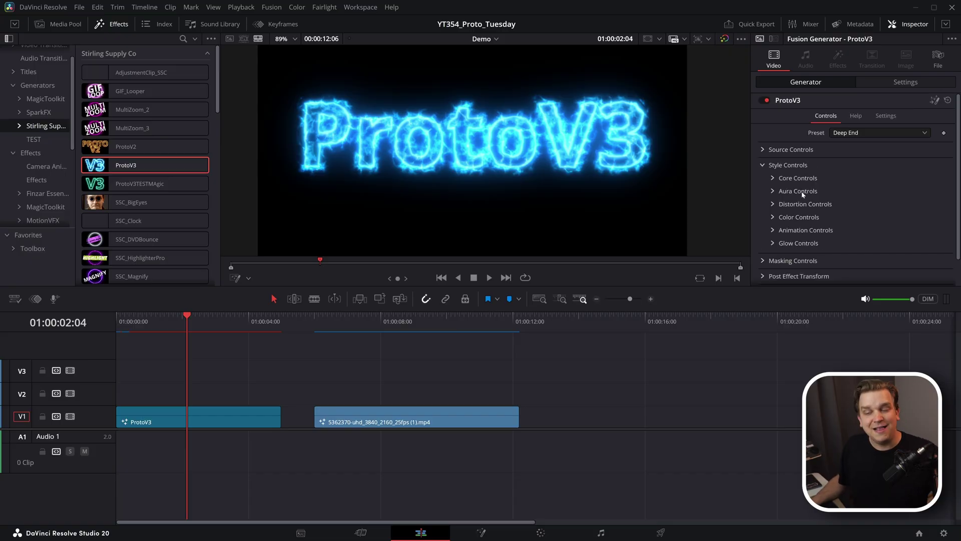
- Try Line, Rectangle, Poly Smooth and Poly Custom as the glow source, then return to Text
left_click(762, 149)
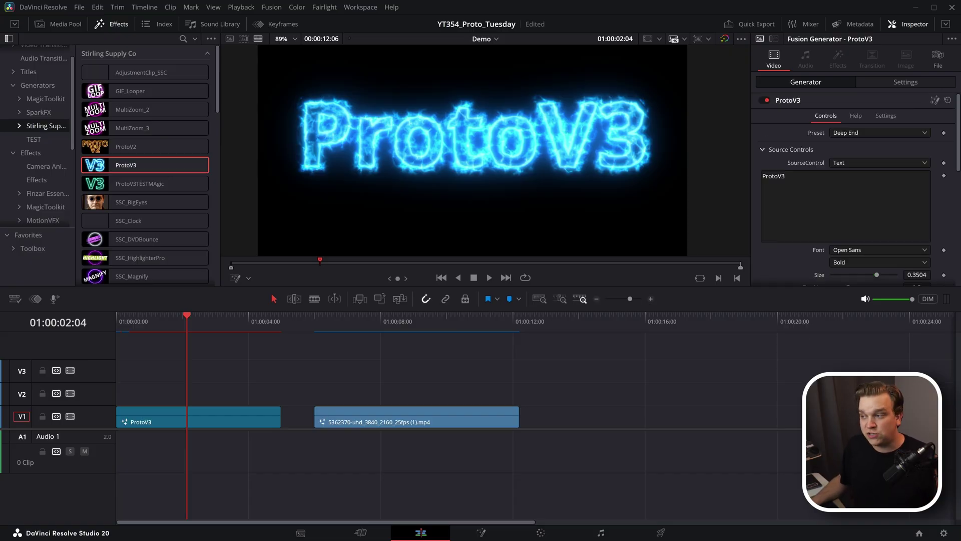
left_click(845, 164)
left_click(846, 175)
left_click(846, 163)
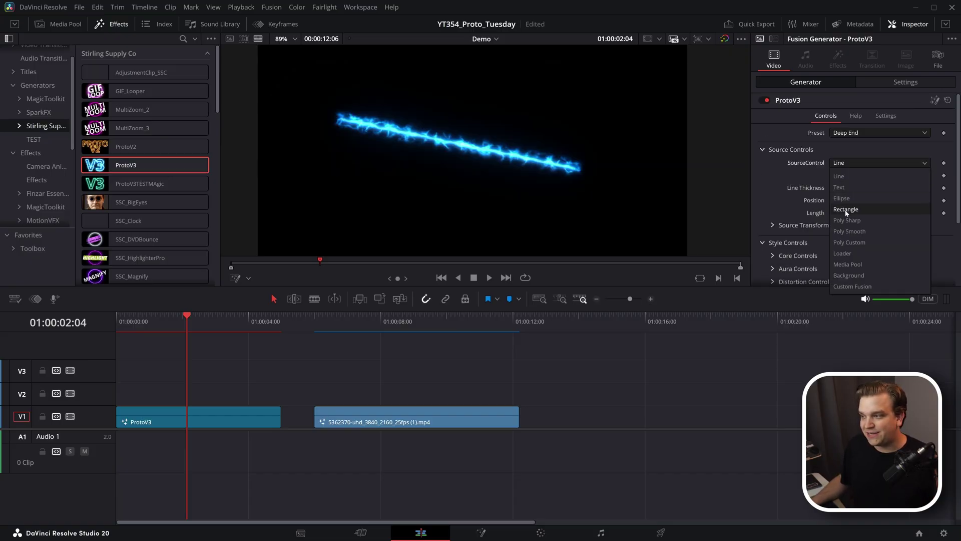
left_click(848, 173)
left_click(848, 164)
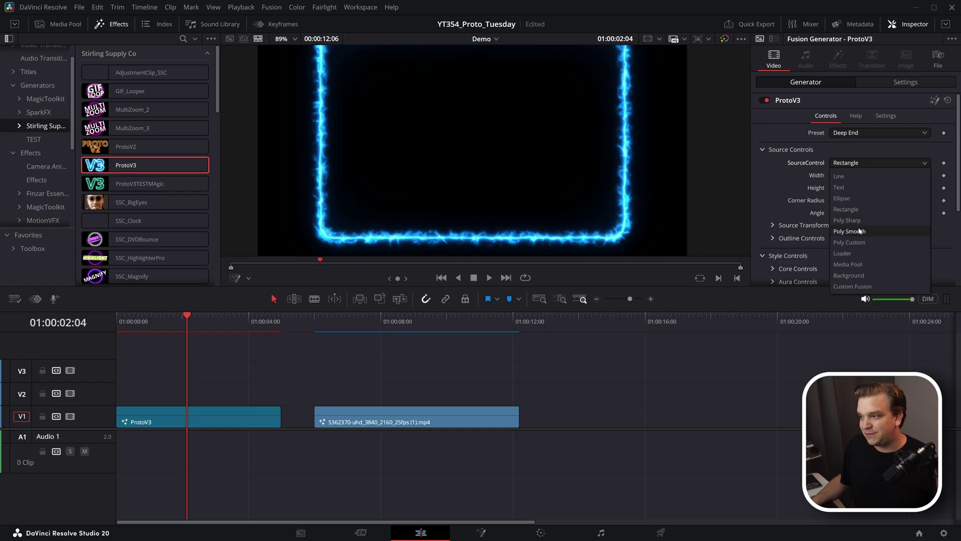
left_click(860, 232)
left_click(853, 164)
left_click(863, 242)
left_click(847, 164)
left_click(841, 187)
left_click(846, 164)
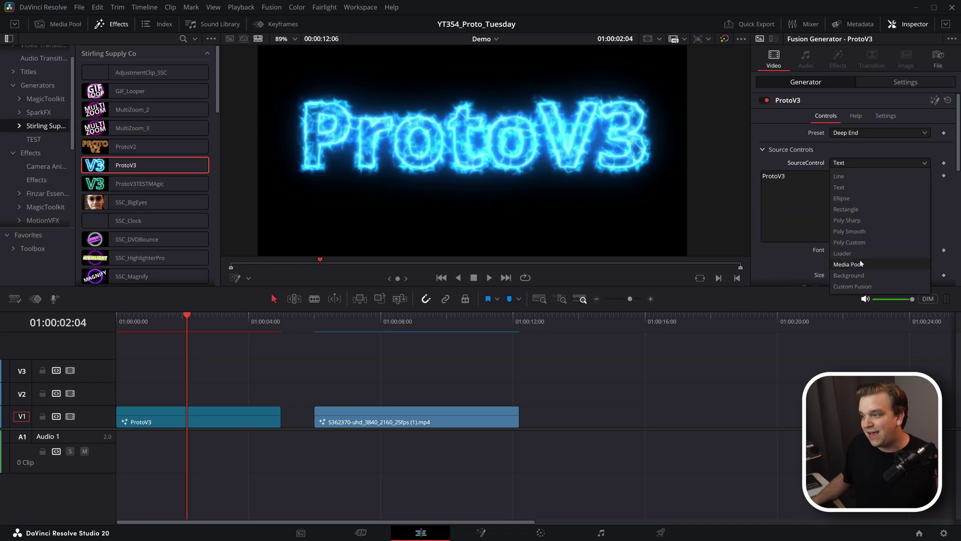
- Set the glow source to Media Pool with the breakdancer mp4 as its clip, then play
left_click(843, 253)
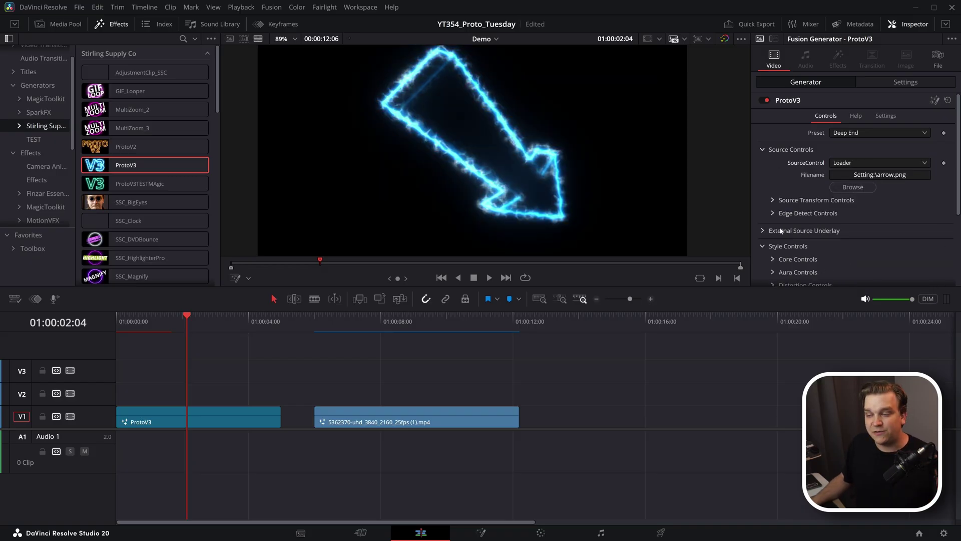
left_click(849, 162)
left_click(848, 268)
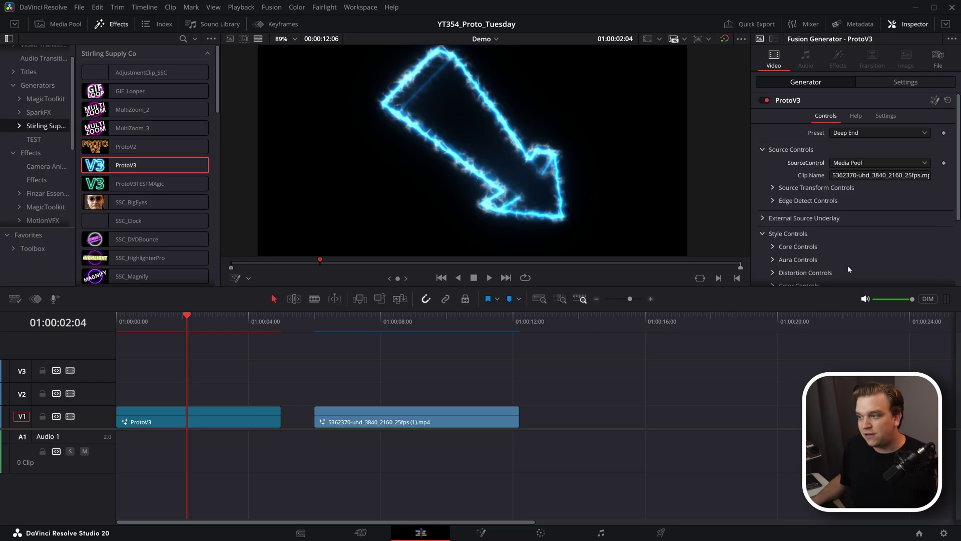
left_click(58, 24)
left_click_drag(102, 78, 892, 178)
key("space")
key("space")
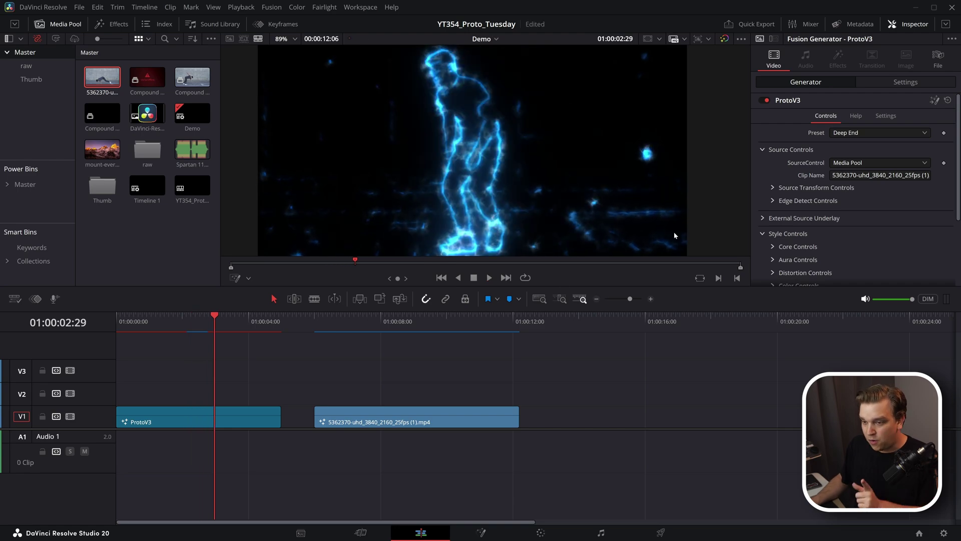
- Reset ProtoV3 to its defaults and set its source to Background
left_click(949, 101)
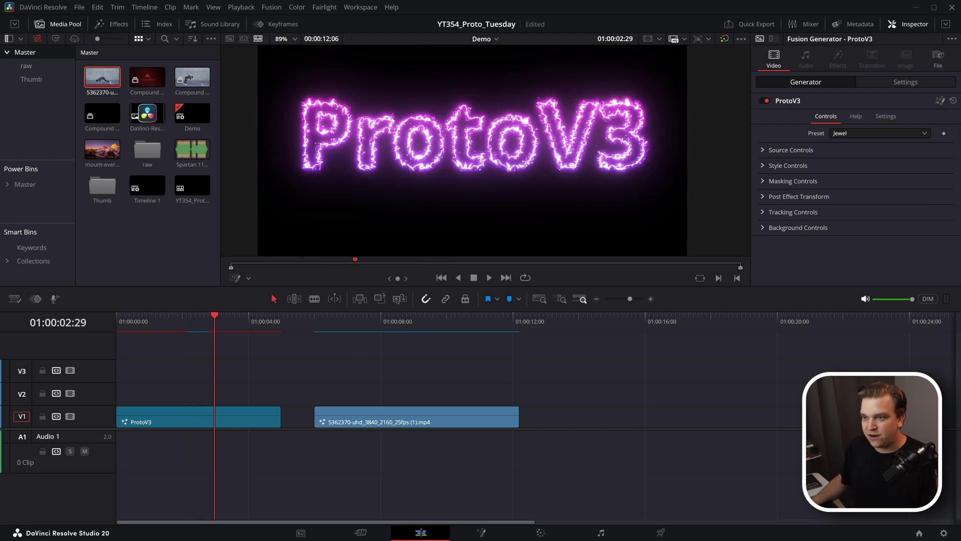
left_click(763, 149)
left_click(880, 164)
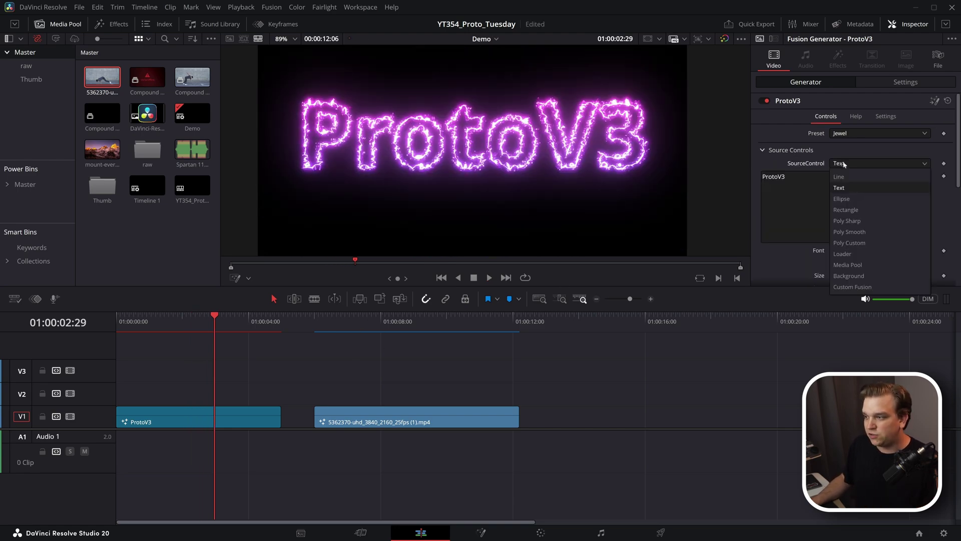
left_click(861, 276)
- Move the ProtoV3 clip onto V2 above the dancer clip and select it
left_click_drag(230, 418, 430, 389)
left_click(589, 372)
left_click_drag(339, 320, 338, 345)
left_click(372, 392)
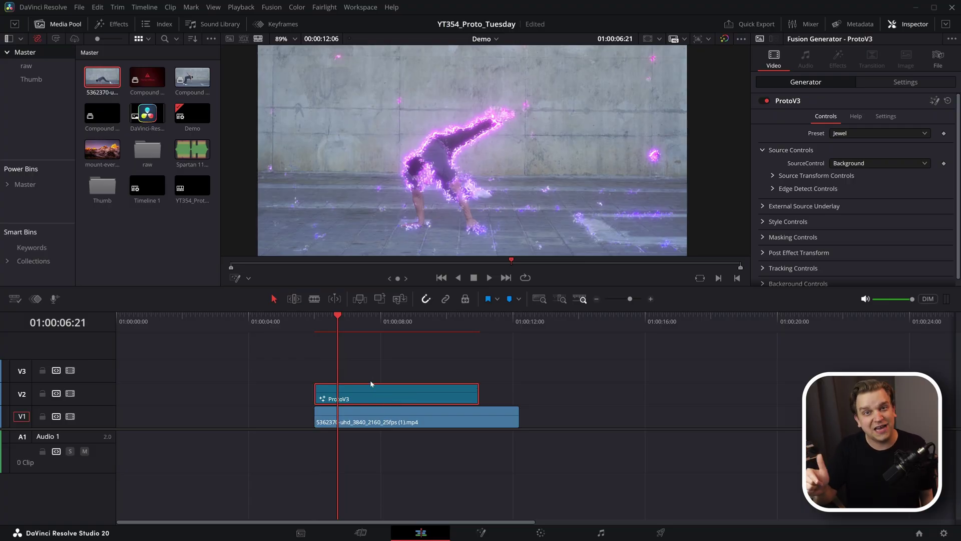
- Try a Poly Smooth source with its transform settings, then return to Background
left_click(847, 160)
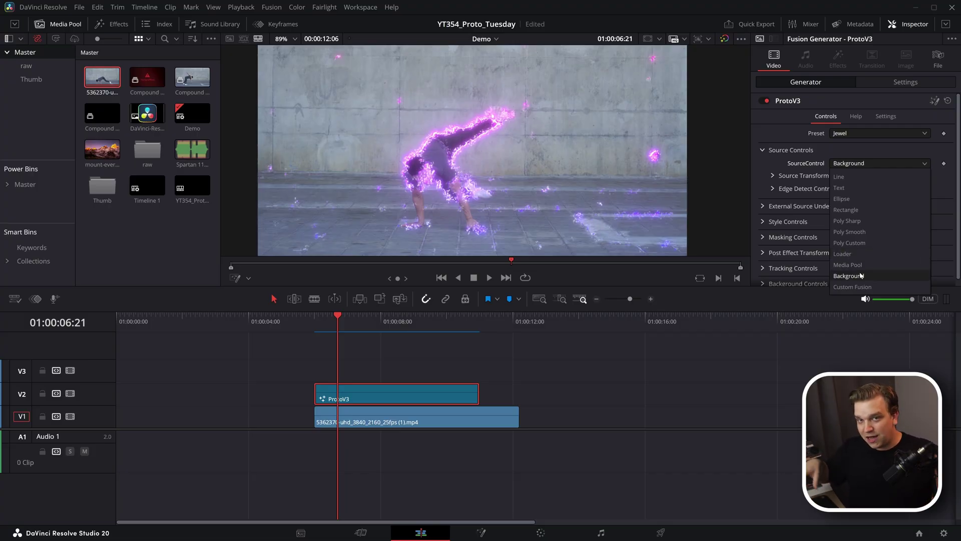
left_click(850, 232)
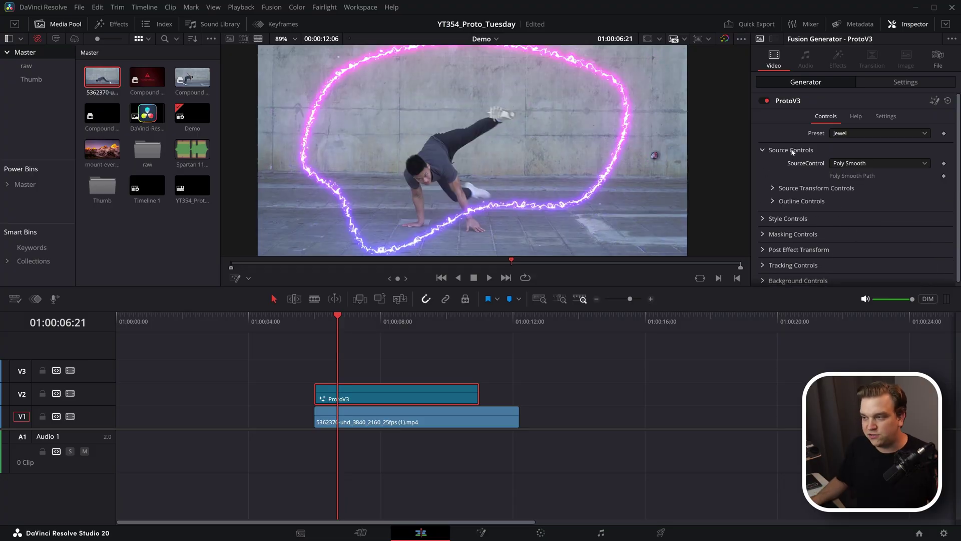
left_click(774, 189)
left_click(846, 164)
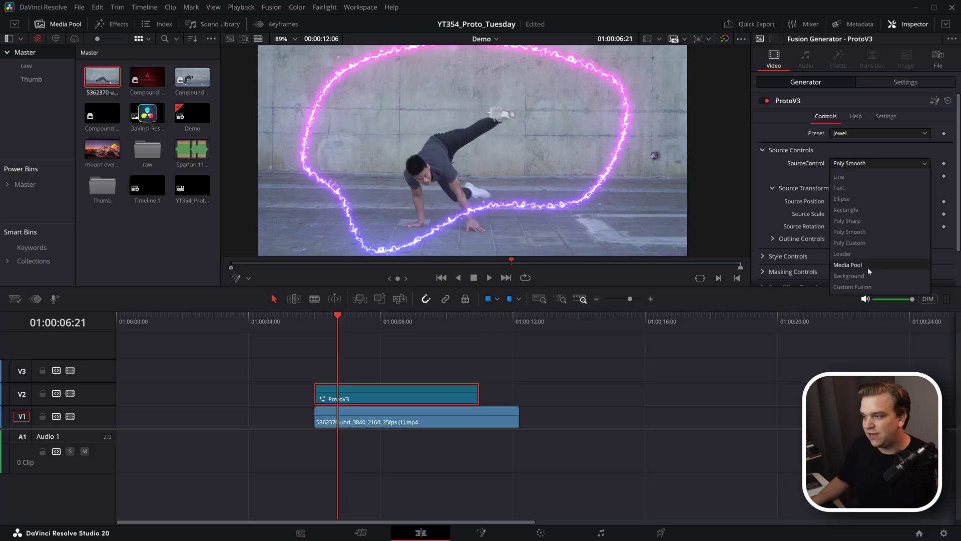
left_click(850, 275)
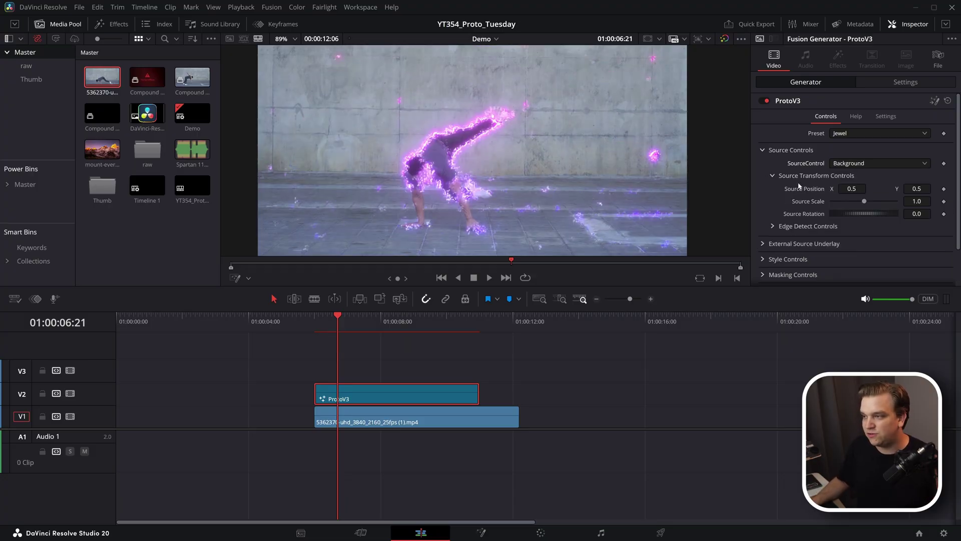
- Raise the Edge Detect brightness to about 2.1 for a brighter dancer outline
left_click(775, 227)
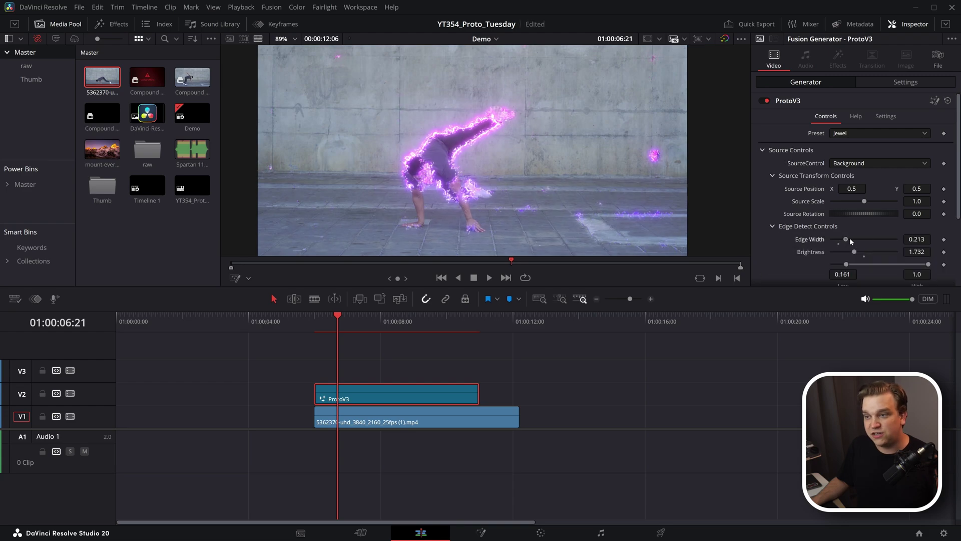
left_click_drag(848, 239, 857, 253)
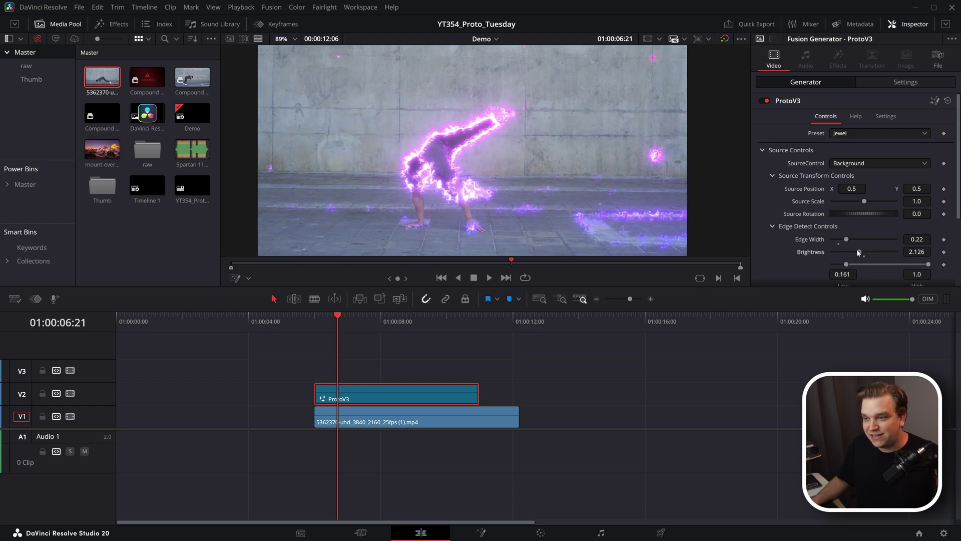
left_click(775, 226)
- Set the glow source to Text and move the ProtoV3 clip to the timeline start
left_click(838, 164)
left_click(846, 198)
left_click_drag(424, 384, 260, 384)
left_click(212, 322)
- Lower the Outline Length to 0.331 so only part of the letters glow
scroll(792, 160, "down", 3)
scroll(793, 163, "down", 3)
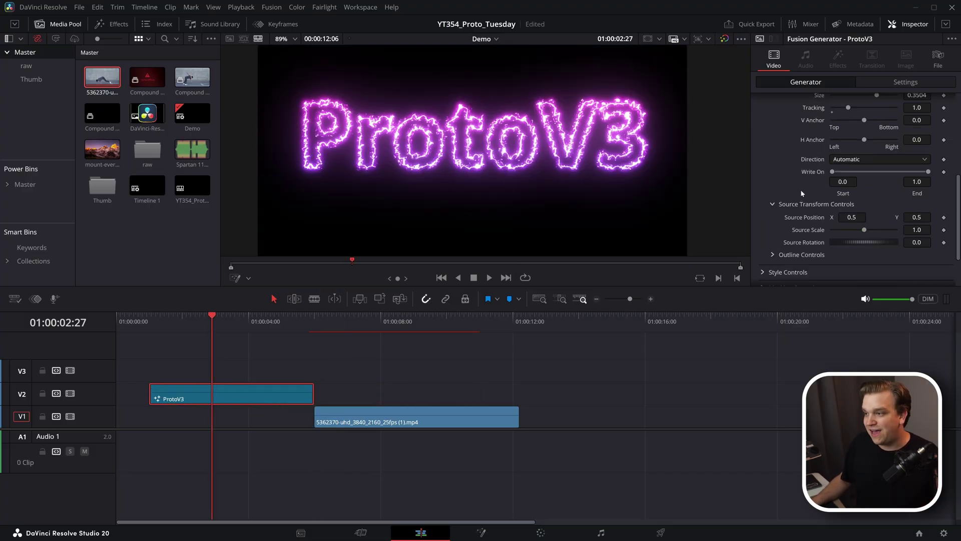
left_click(774, 256)
scroll(870, 255, "down", 2)
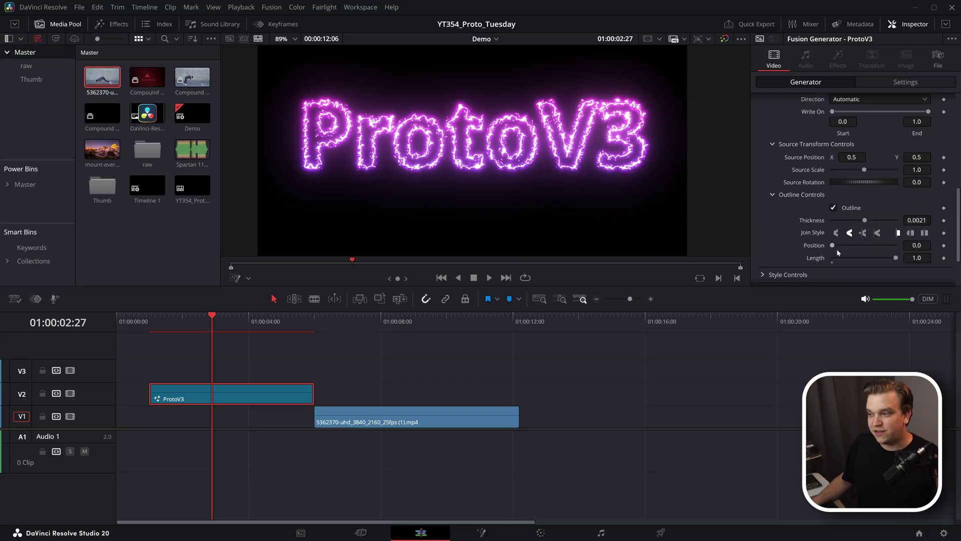
mouse_move(894, 260)
left_mouse_down()
mouse_move(835, 247)
mouse_move(863, 235)
left_mouse_up()
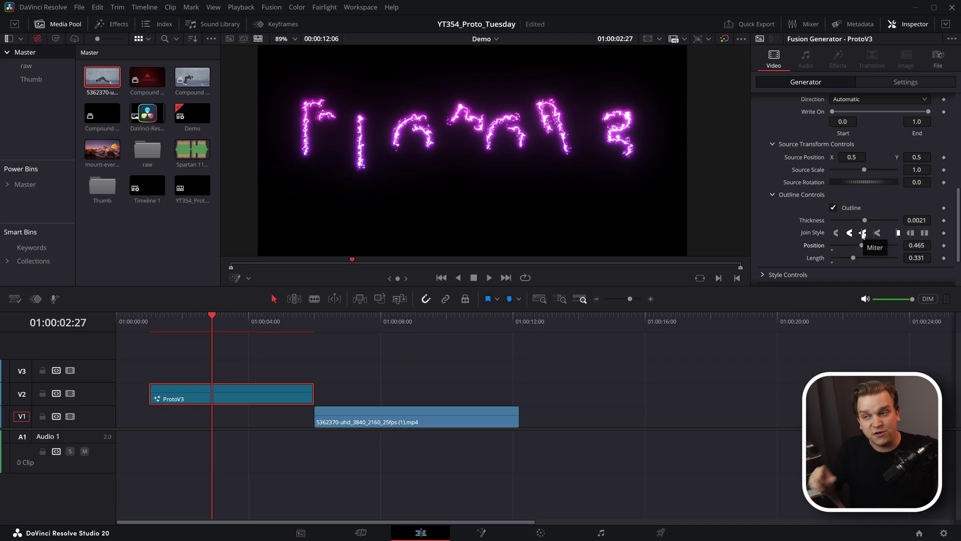
scroll(863, 235, "up", 10)
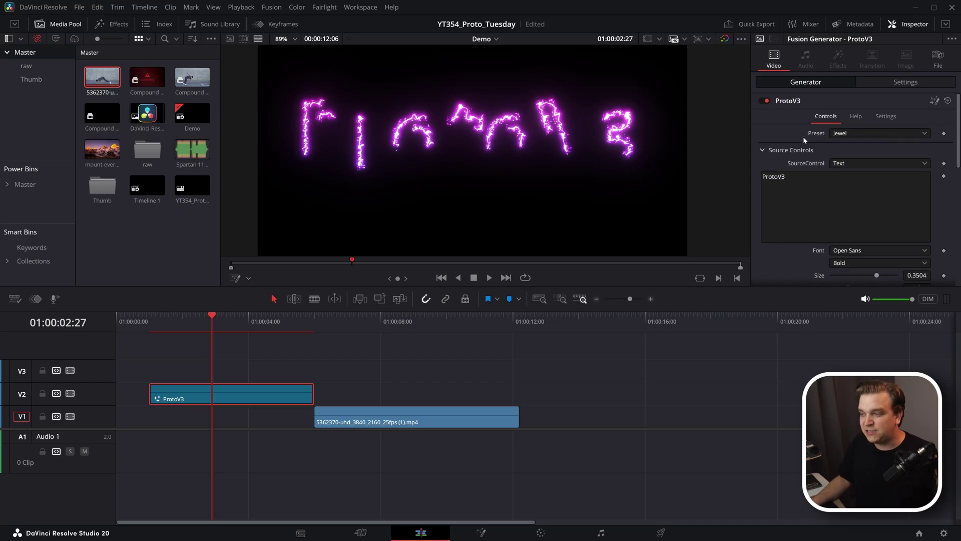
- Try an Ellipse source, then a Line source bent into an angle with viewer overlays
left_click(839, 165)
left_click(841, 197)
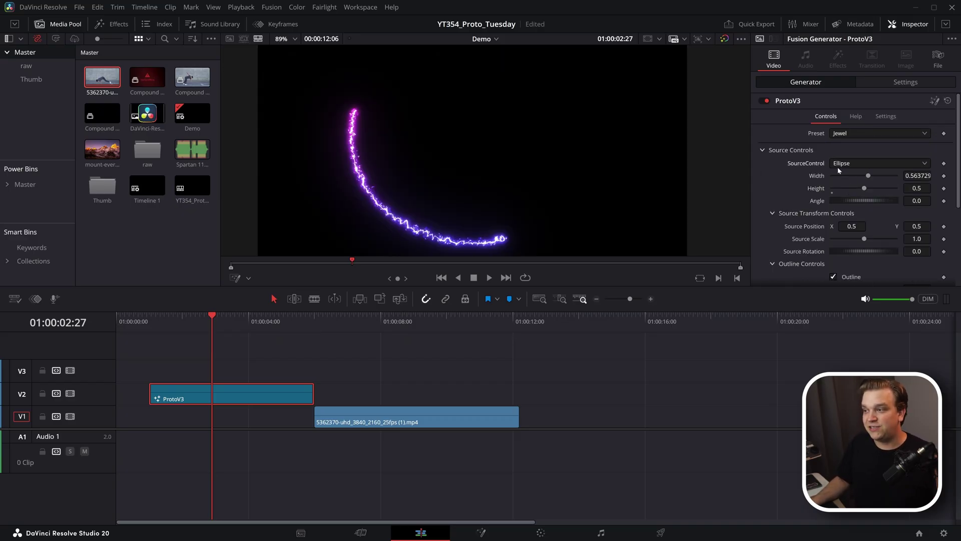
left_click(845, 165)
left_click(844, 185)
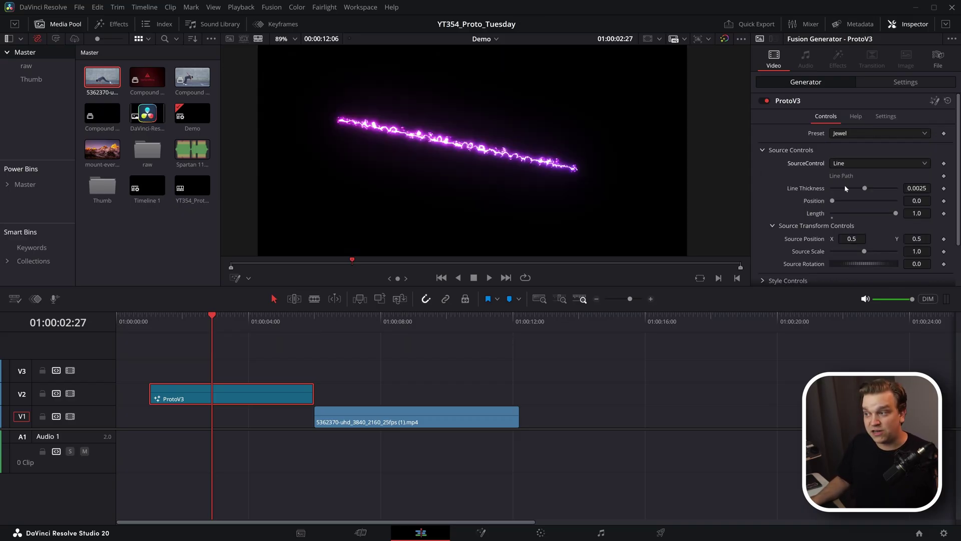
left_click(235, 278)
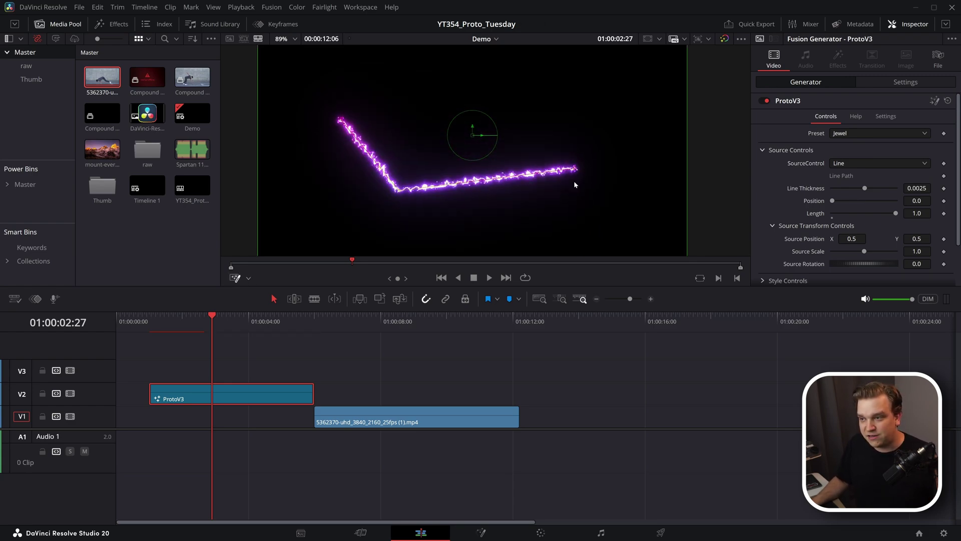
left_click_drag(576, 171, 650, 194)
- Switch to Poly Smooth and pull the path's top-right point down and left
left_click(880, 163)
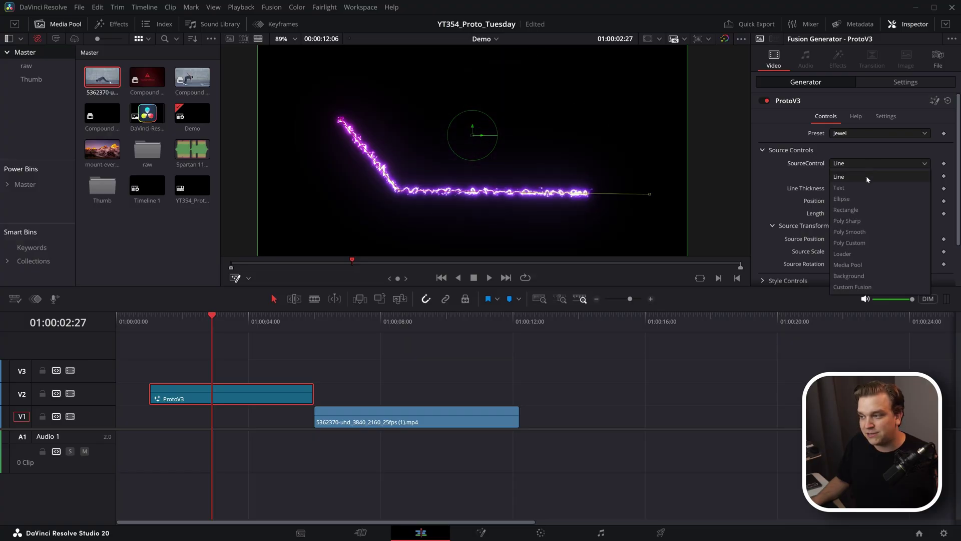
left_click(850, 232)
left_click_drag(611, 81, 567, 88)
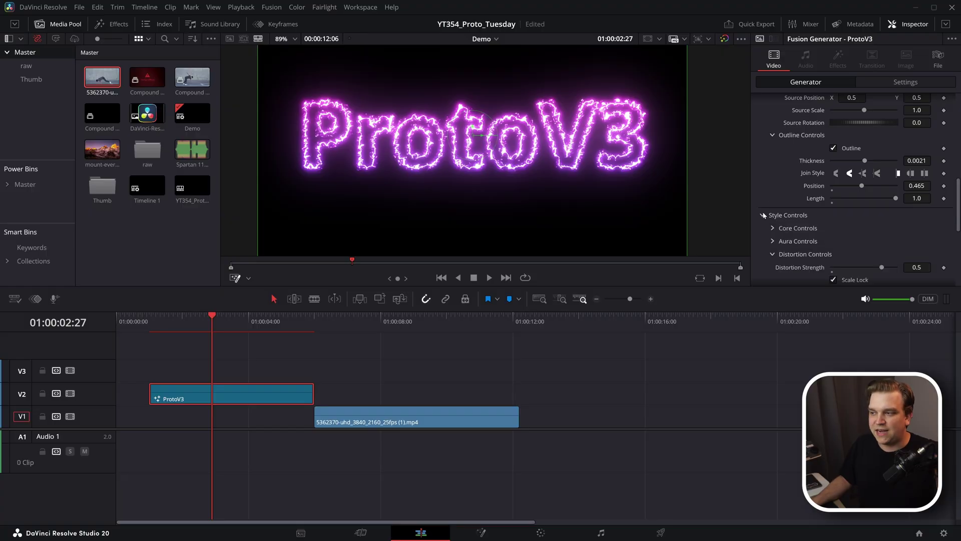
left_click(771, 195)
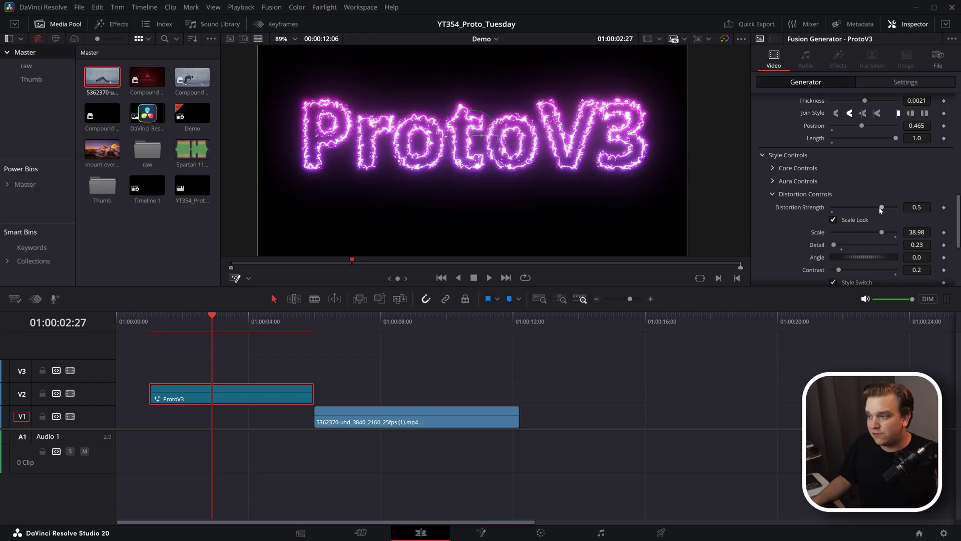
- Drag the distortion Scale down to 7.87 for a more wobbly text glow
scroll(880, 210, "down", 3)
left_click_drag(882, 173, 843, 174)
scroll(812, 186, "up", 2)
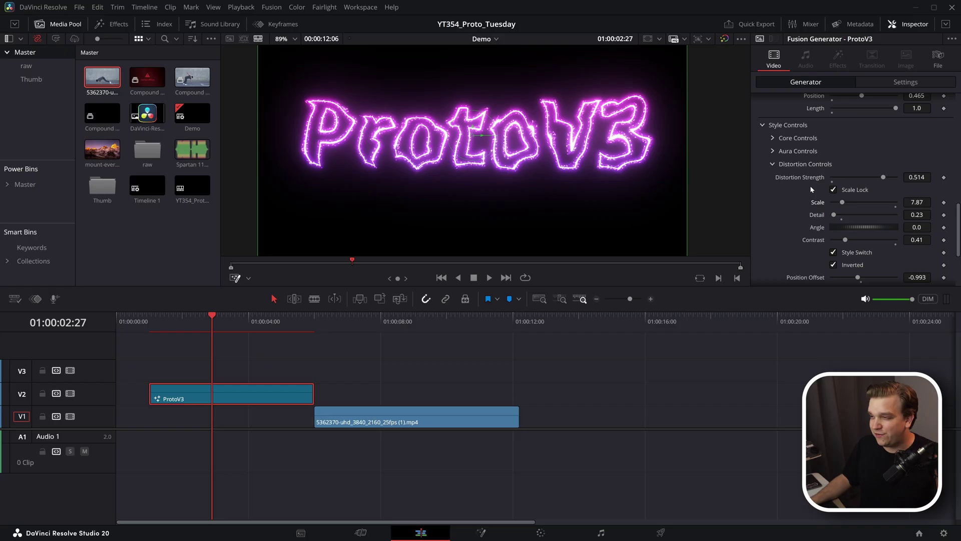
scroll(786, 215, "down", 5)
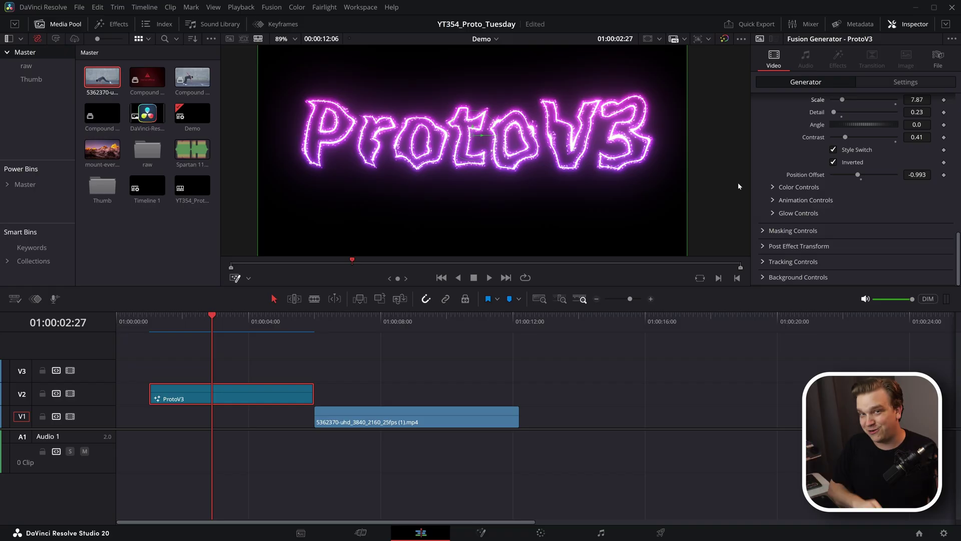
- Shift the breakdancer clip later and place the ProtoV3 title clip at the timeline start
left_click(403, 416)
left_click_drag(403, 415, 427, 393)
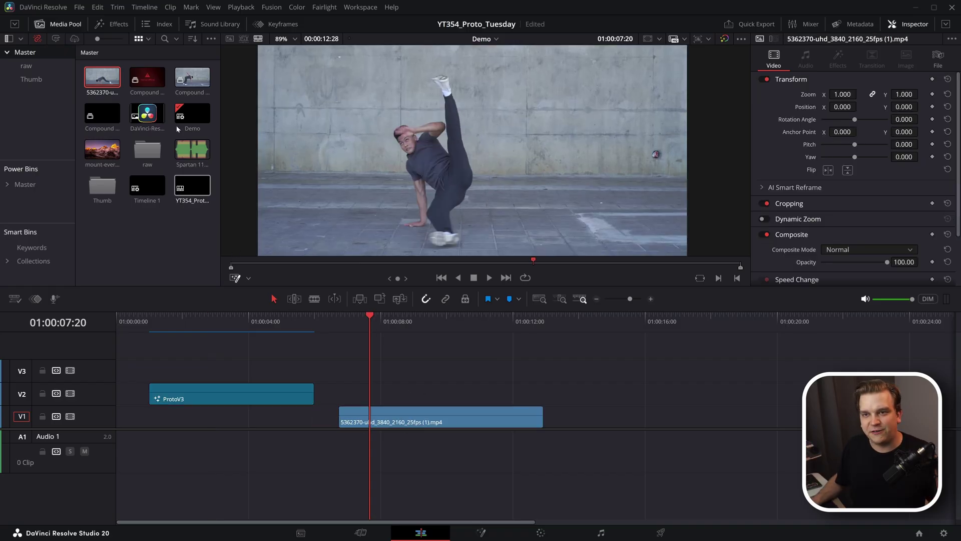
left_click(112, 24)
left_click_drag(171, 392, 150, 389)
left_click(156, 325)
mouse_move(169, 402)
left_mouse_down()
mouse_move(173, 379)
mouse_move(168, 396)
mouse_move(166, 386)
left_mouse_up()
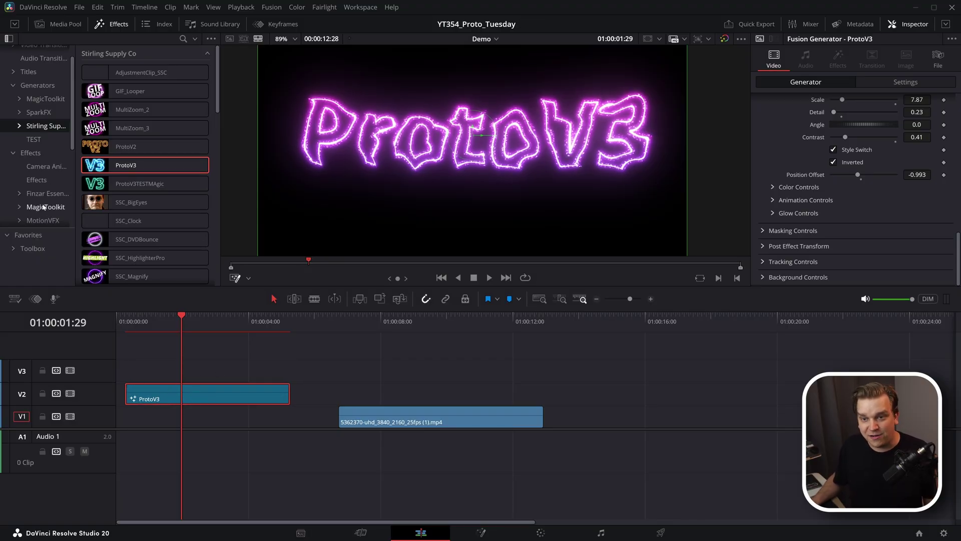
- Drop ProtoV3_Effect from Stirling Supply Co onto the breakdancer clip and review the glow
left_click(50, 221)
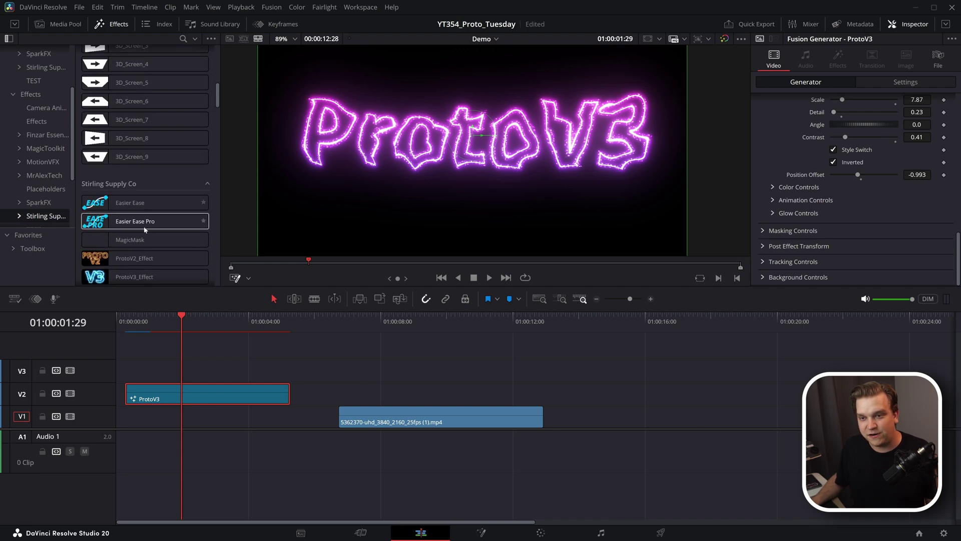
scroll(148, 223, "down", 2)
left_click_drag(209, 250, 404, 395)
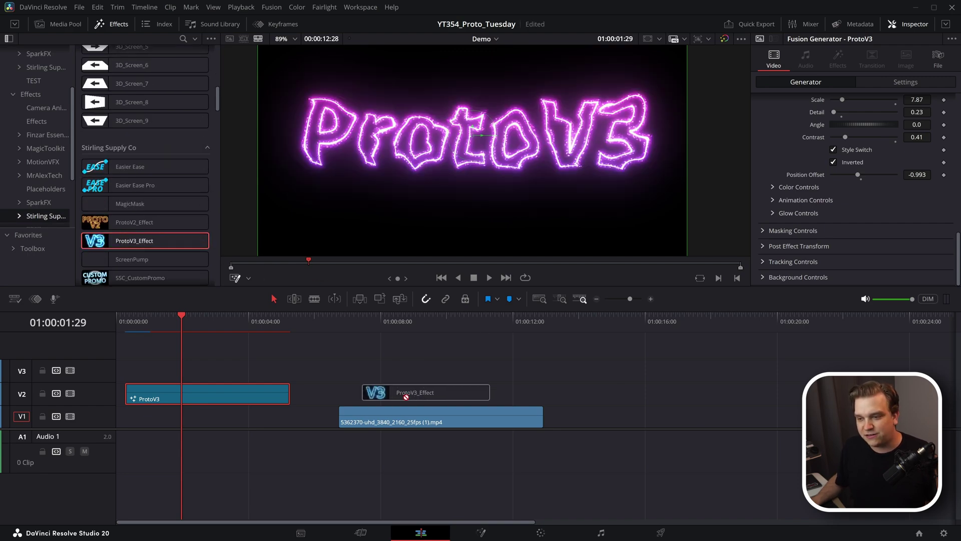
left_click(377, 327)
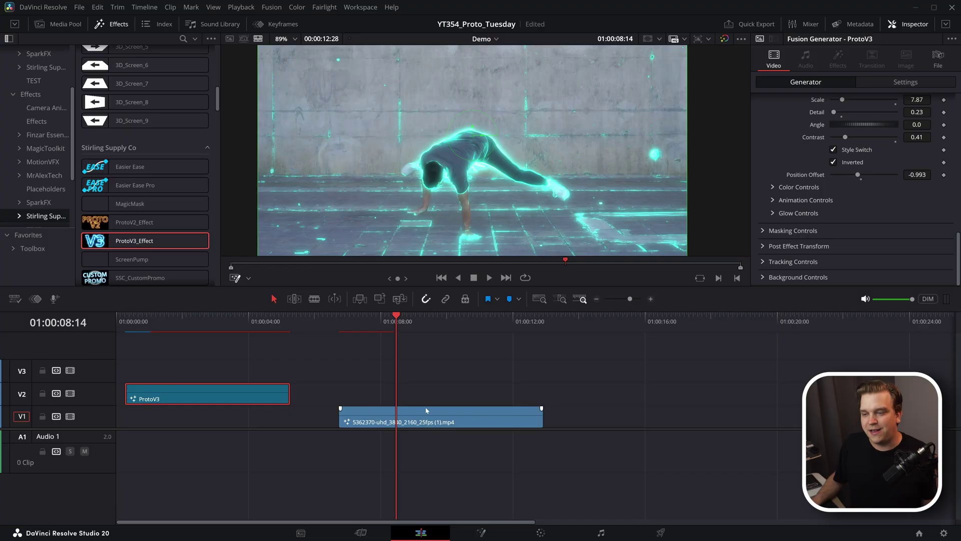
key("shift+Left")
- Step the playhead forward a few frames through the glowing breakdancer clip
key("Right")
key("Right")
key("Right")
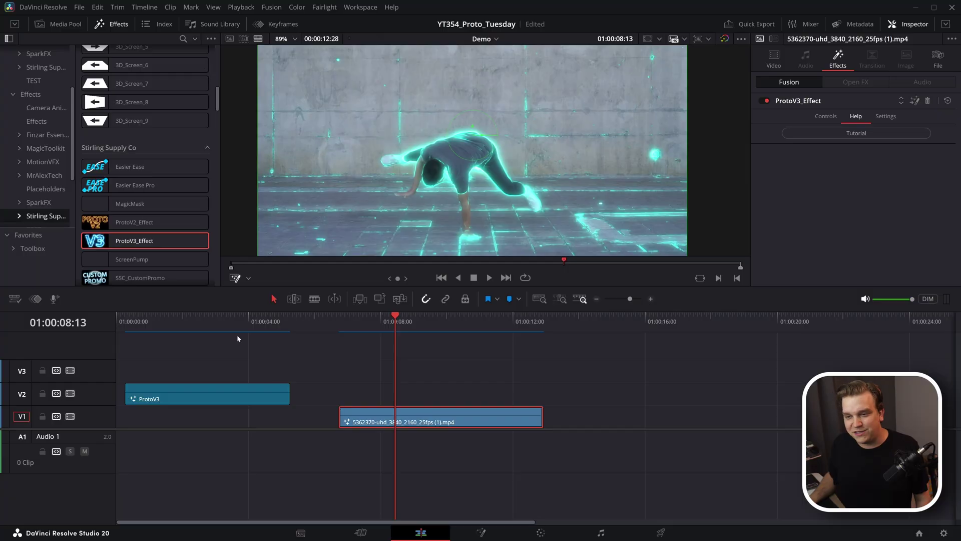
- Set ProtoV3's SourceControl to Poly Custom Rectangle, shrinking it to 0.353153 by 0.238616
left_click(209, 343)
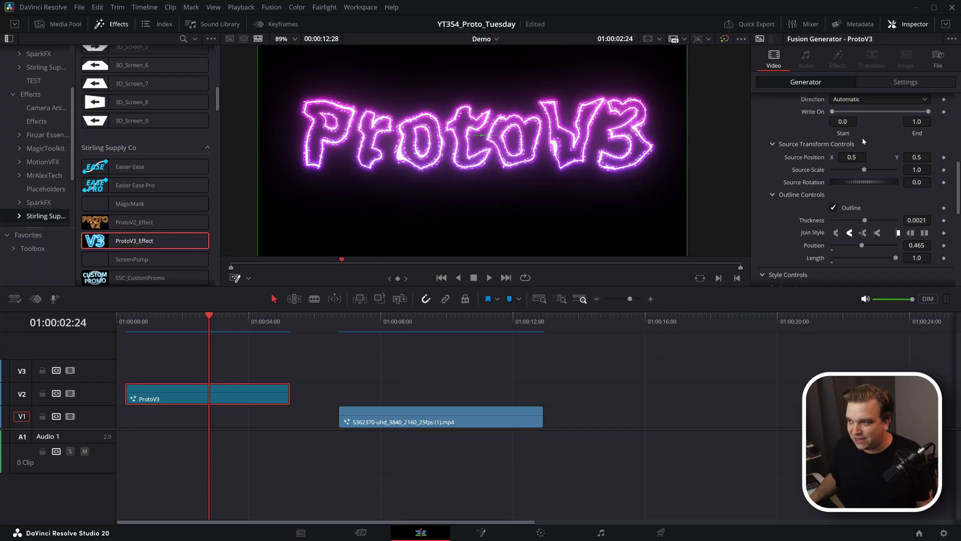
scroll(864, 132, "up", 3)
left_click(862, 133)
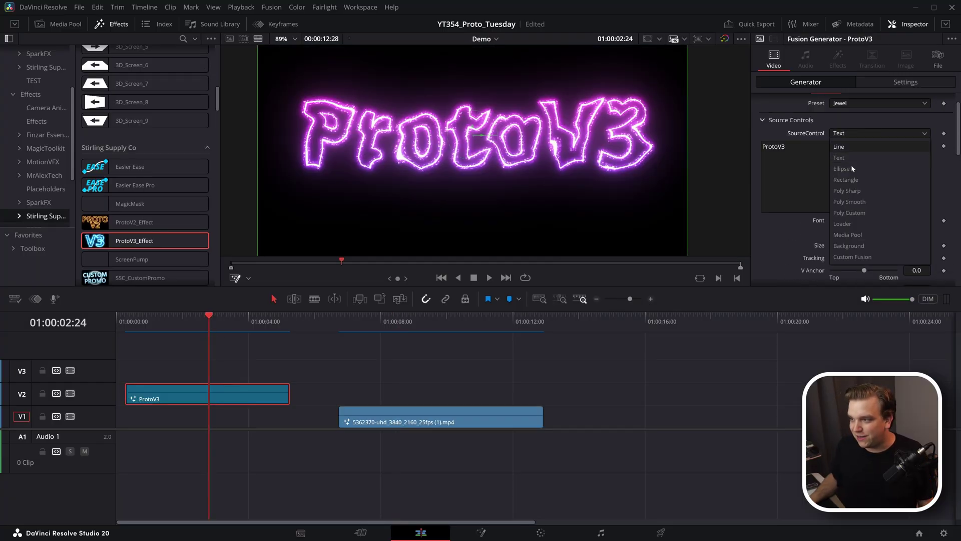
left_click(842, 212)
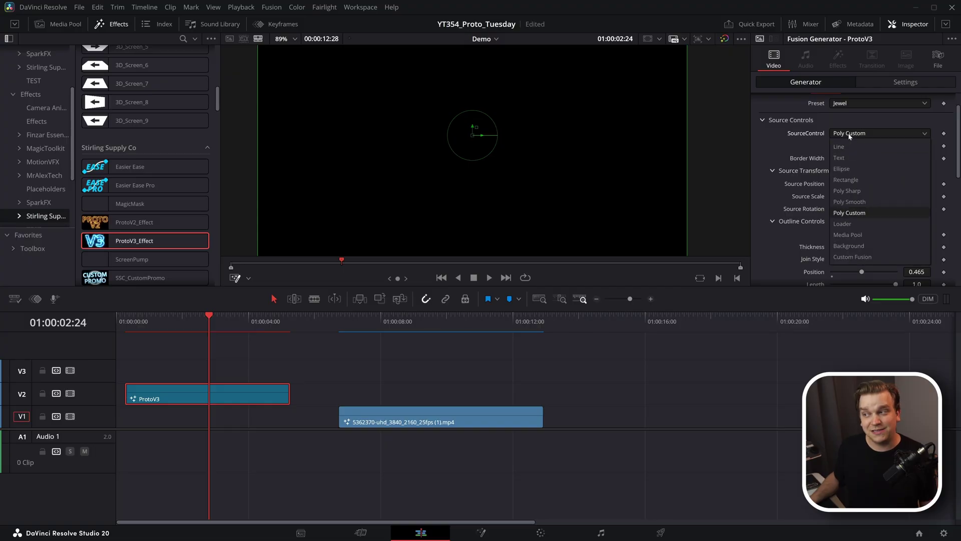
left_click(852, 180)
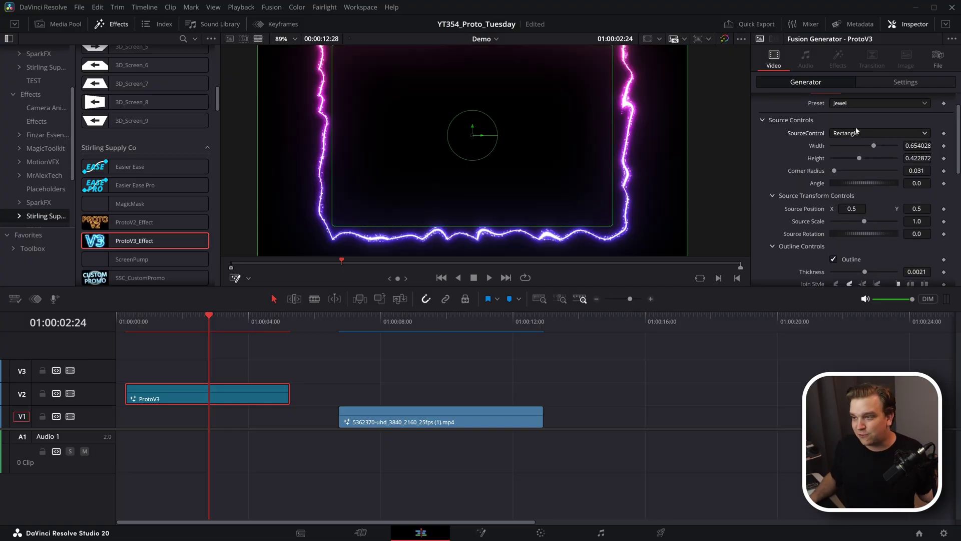
left_click_drag(605, 148, 546, 181)
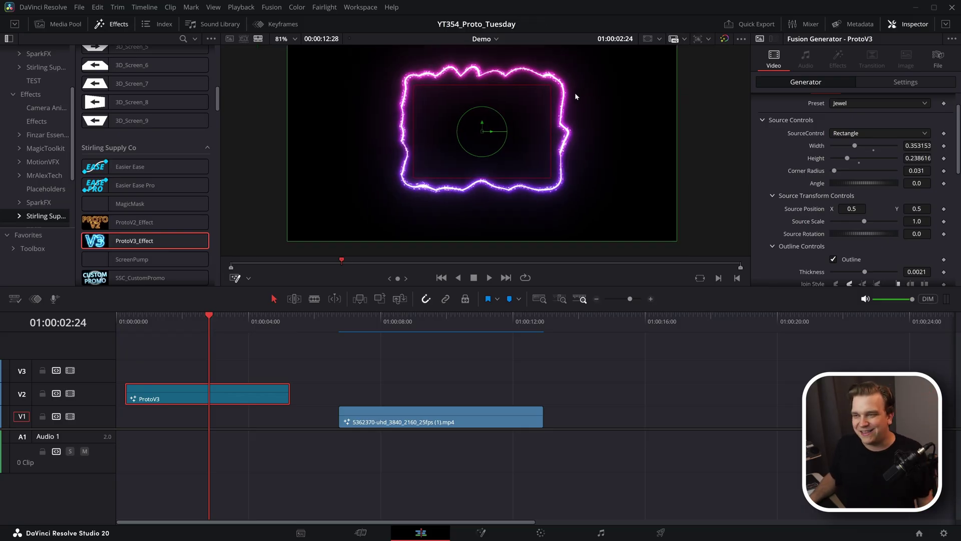
scroll(559, 130, "down", 2)
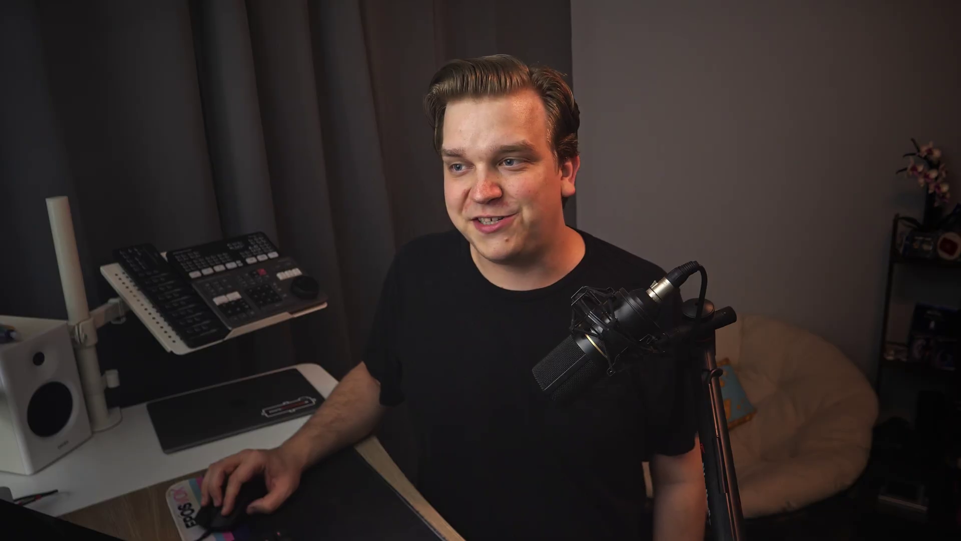